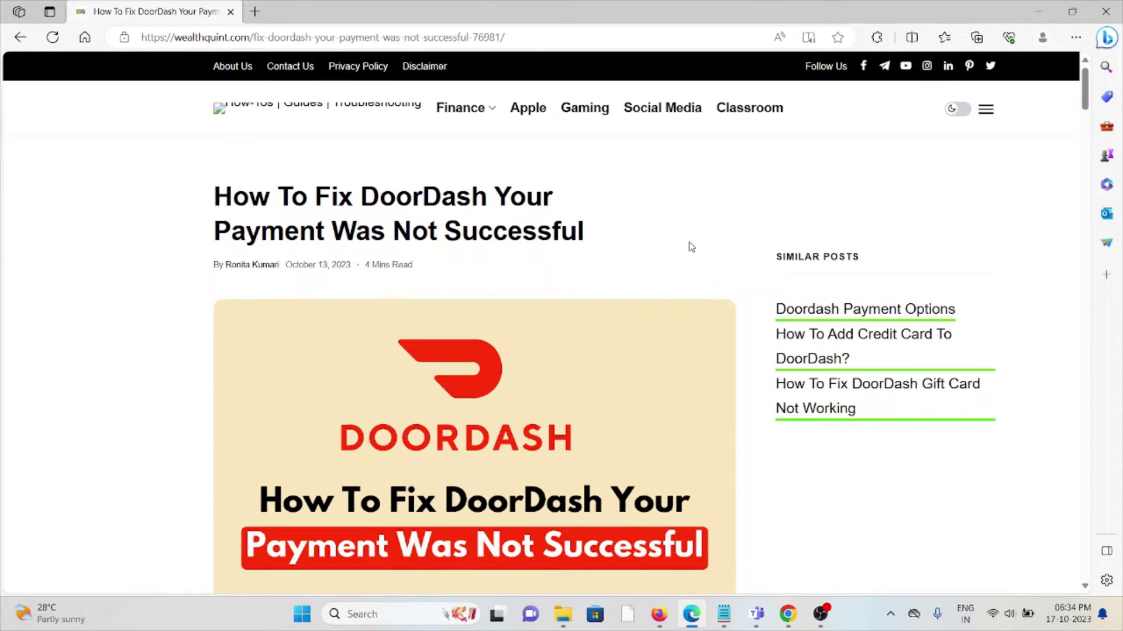
{"action": "scroll", "coordinate": [689, 247], "scroll_direction": "down", "scroll_amount": 5}
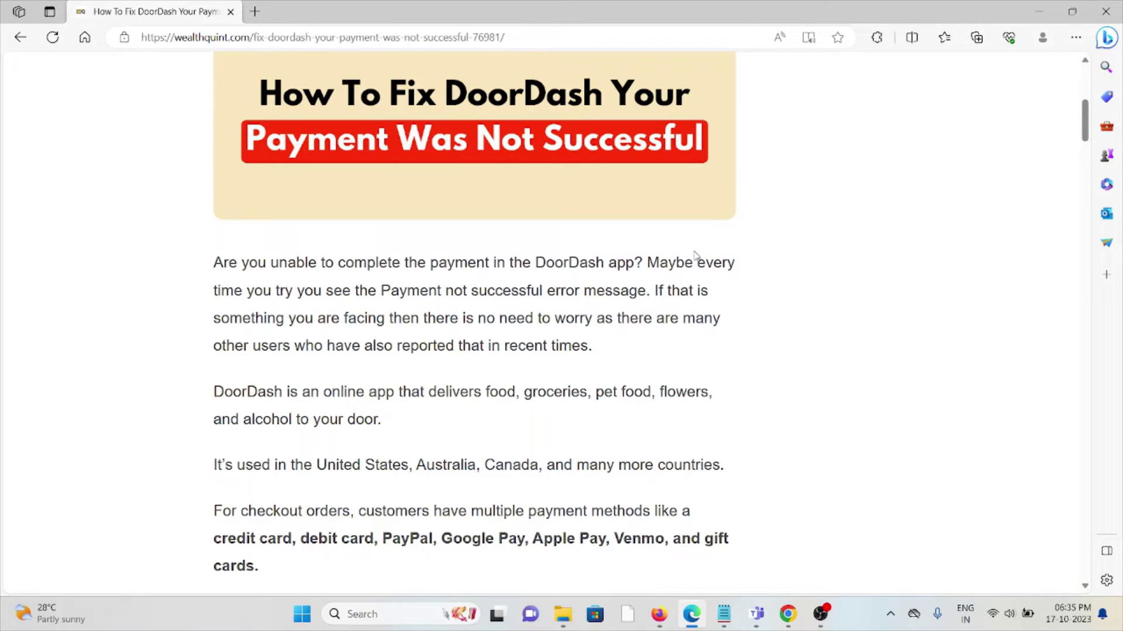
{"action": "scroll", "coordinate": [714, 243], "scroll_direction": "down", "scroll_amount": 3}
{"action": "scroll", "coordinate": [693, 233], "scroll_direction": "down", "scroll_amount": 5}
{"action": "scroll", "coordinate": [681, 226], "scroll_direction": "down", "scroll_amount": 2}
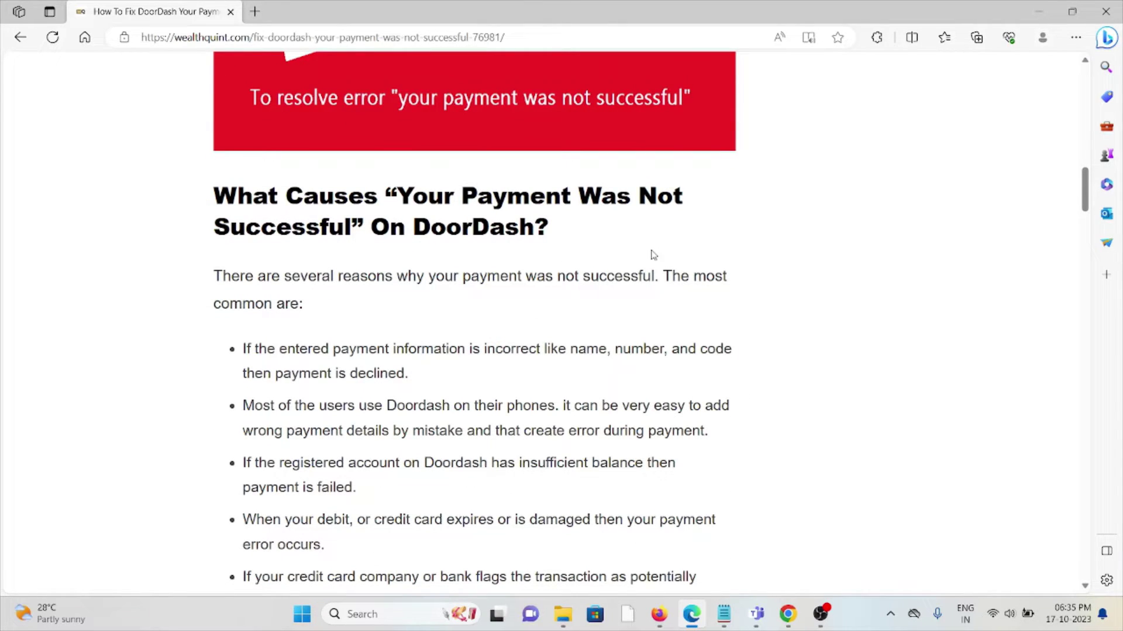
{"action": "scroll", "coordinate": [669, 256], "scroll_direction": "up", "scroll_amount": 3}
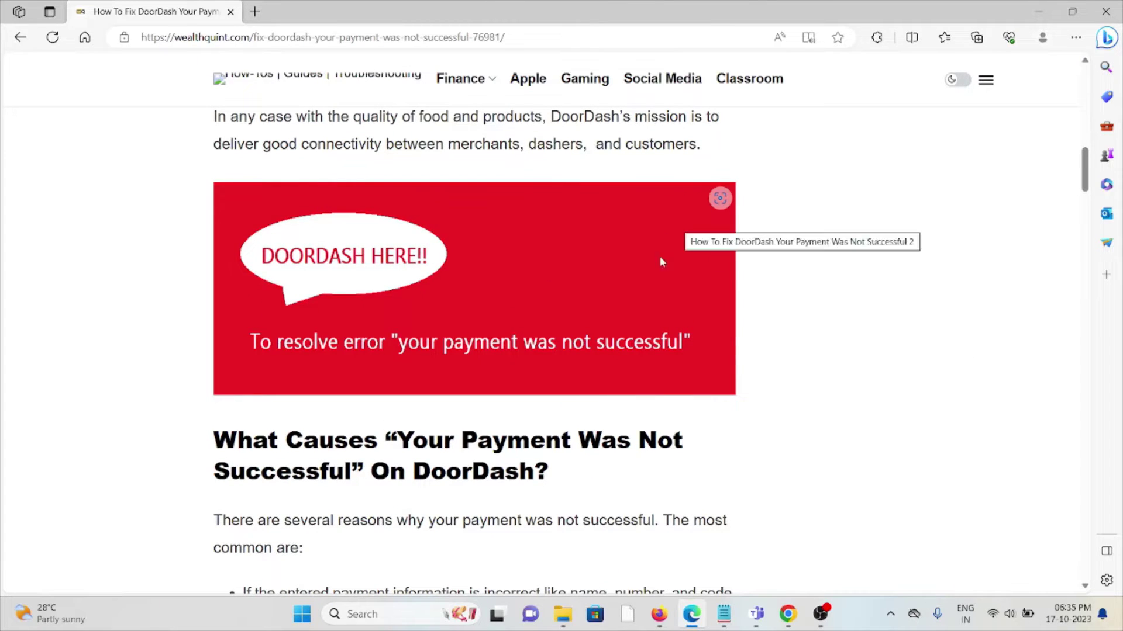
{"action": "scroll", "coordinate": [547, 321], "scroll_direction": "down", "scroll_amount": 5}
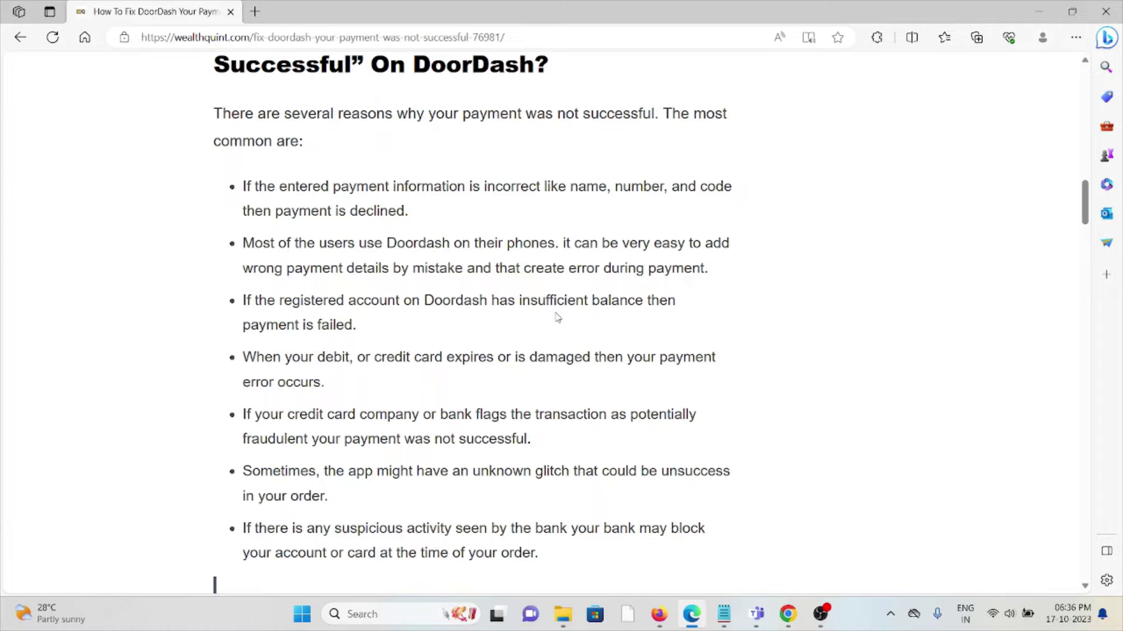
{"action": "scroll", "coordinate": [556, 318], "scroll_direction": "down", "scroll_amount": 2}
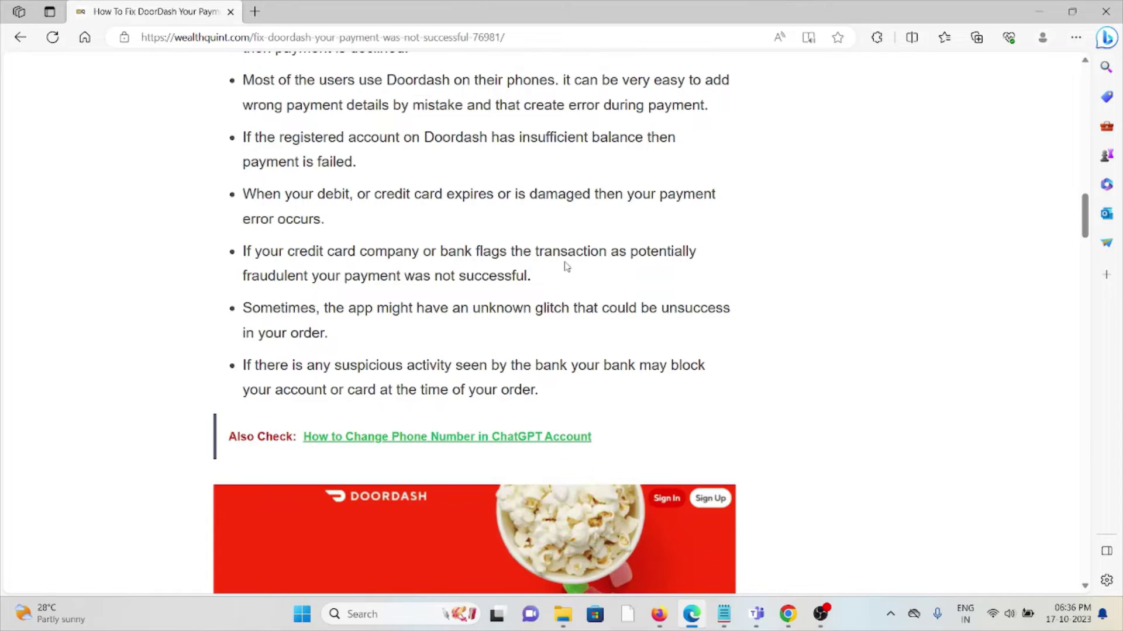
{"action": "scroll", "coordinate": [567, 267], "scroll_direction": "down", "scroll_amount": 1}
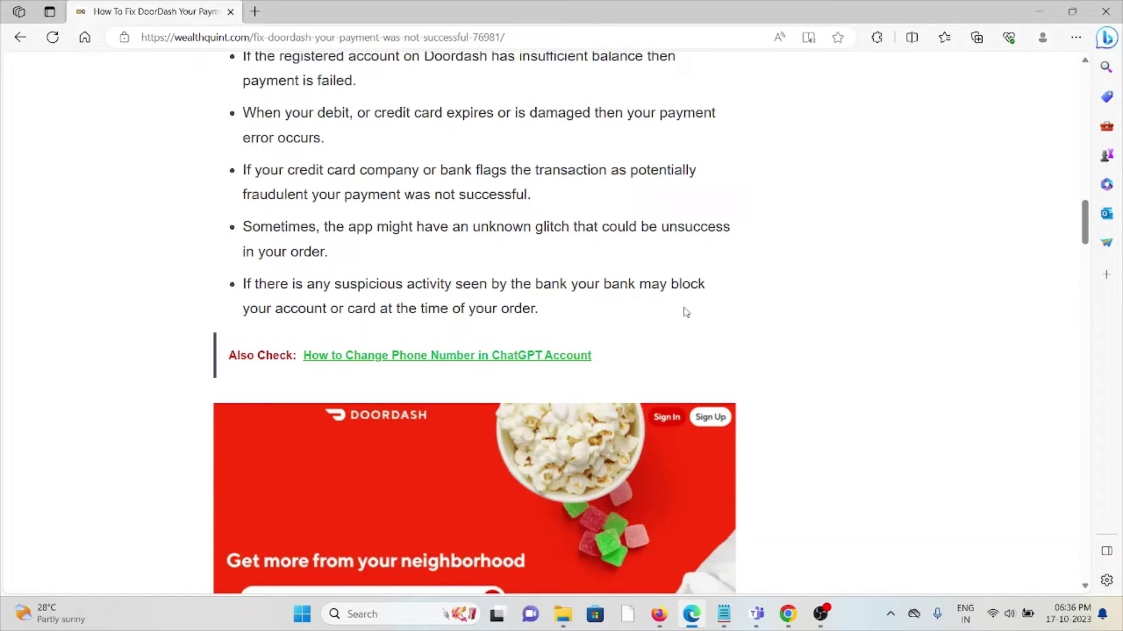
{"action": "scroll", "coordinate": [687, 310], "scroll_direction": "down", "scroll_amount": 4}
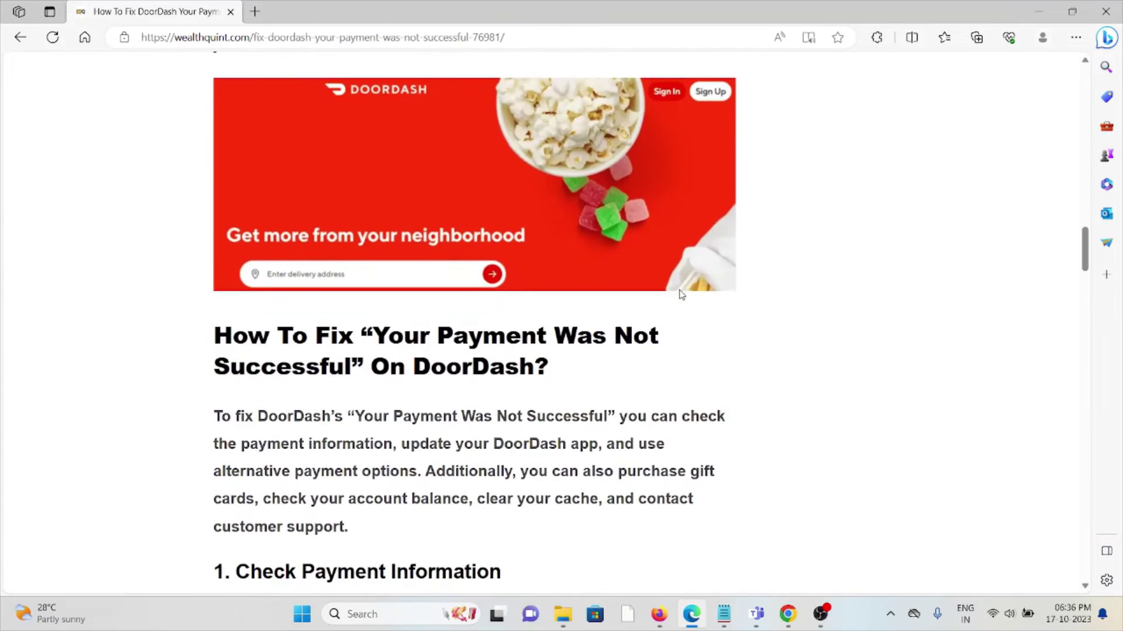
{"action": "scroll", "coordinate": [687, 280], "scroll_direction": "down", "scroll_amount": 3}
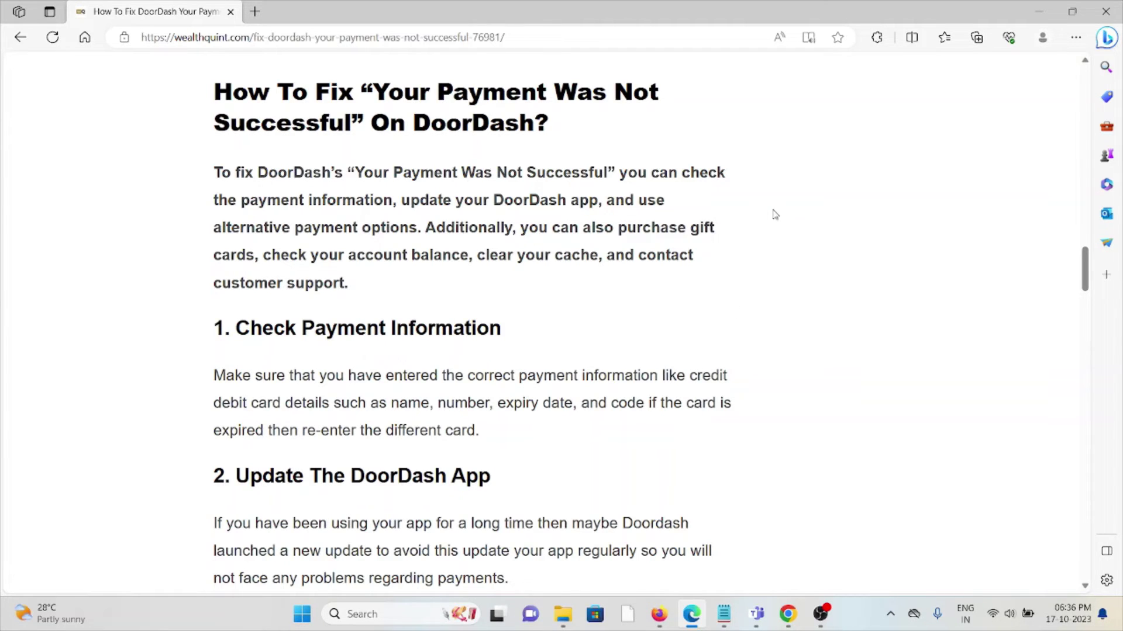
{"action": "scroll", "coordinate": [774, 214], "scroll_direction": "down", "scroll_amount": 1}
{"action": "scroll", "coordinate": [777, 214], "scroll_direction": "down", "scroll_amount": 2}
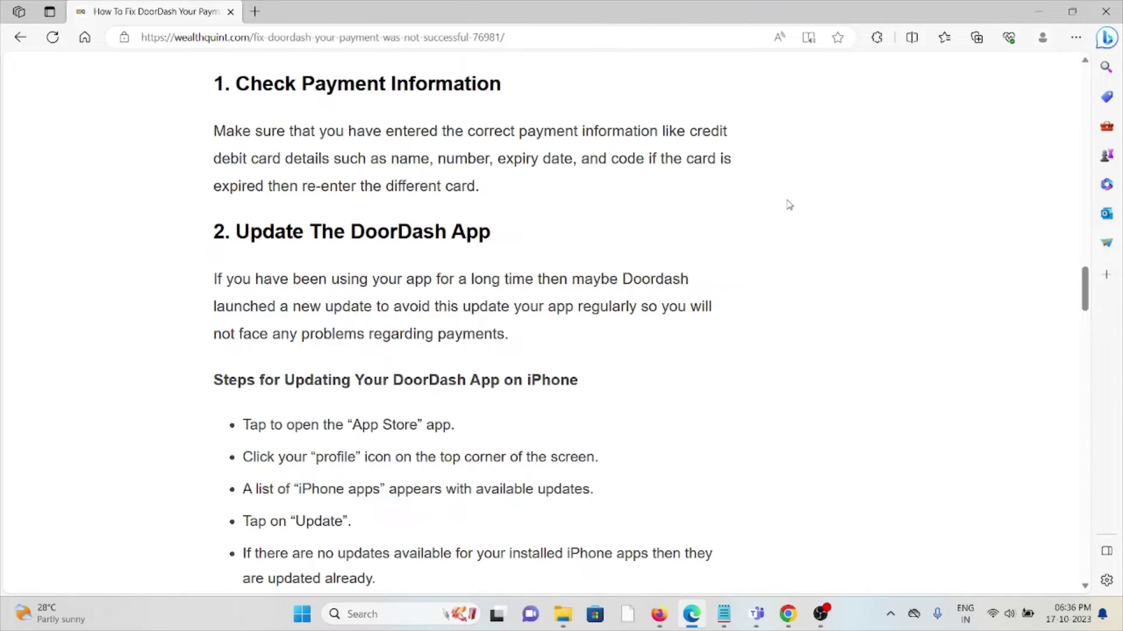
{"action": "scroll", "coordinate": [778, 209], "scroll_direction": "down", "scroll_amount": 2}
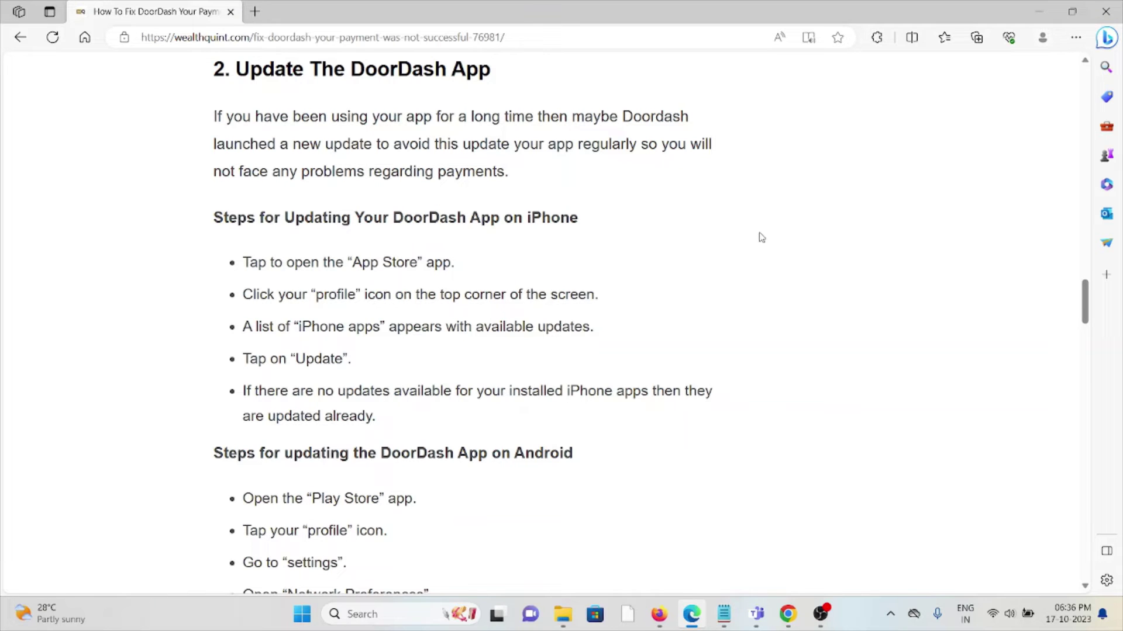
{"action": "scroll", "coordinate": [777, 228], "scroll_direction": "down", "scroll_amount": 5}
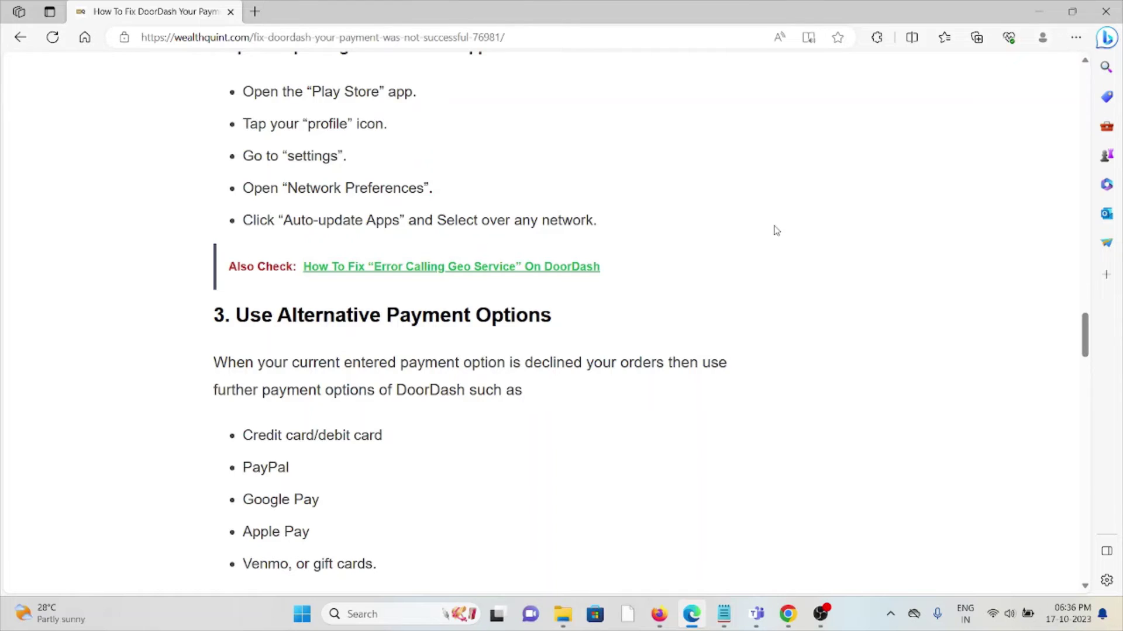
{"action": "scroll", "coordinate": [765, 235], "scroll_direction": "down", "scroll_amount": 1}
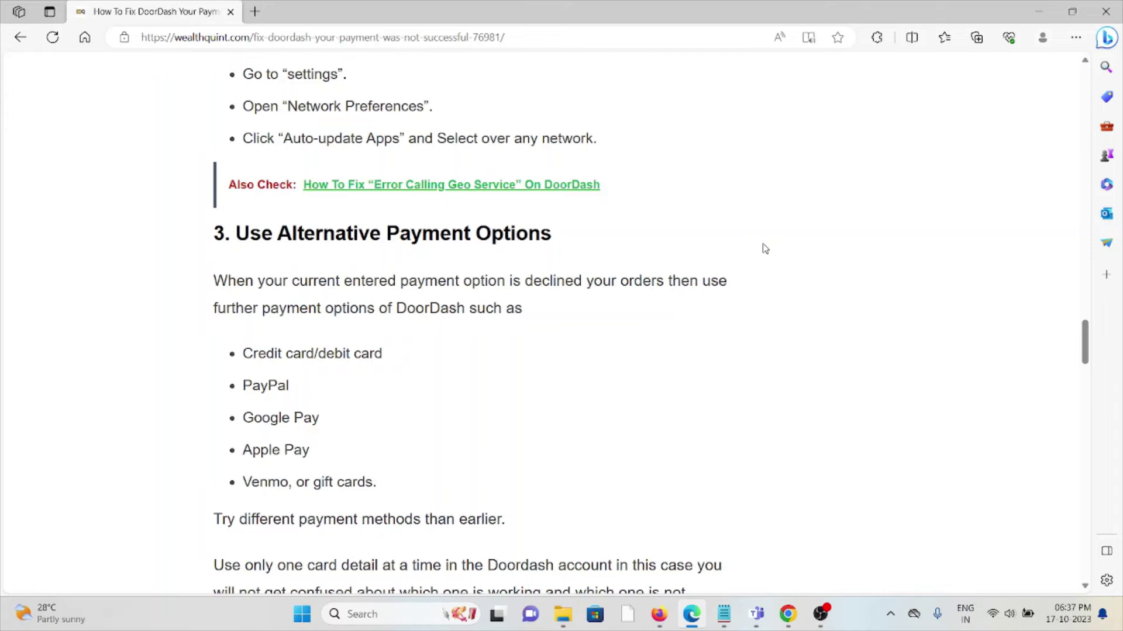
{"action": "scroll", "coordinate": [763, 249], "scroll_direction": "down", "scroll_amount": 2}
{"action": "scroll", "coordinate": [579, 271], "scroll_direction": "down", "scroll_amount": 3}
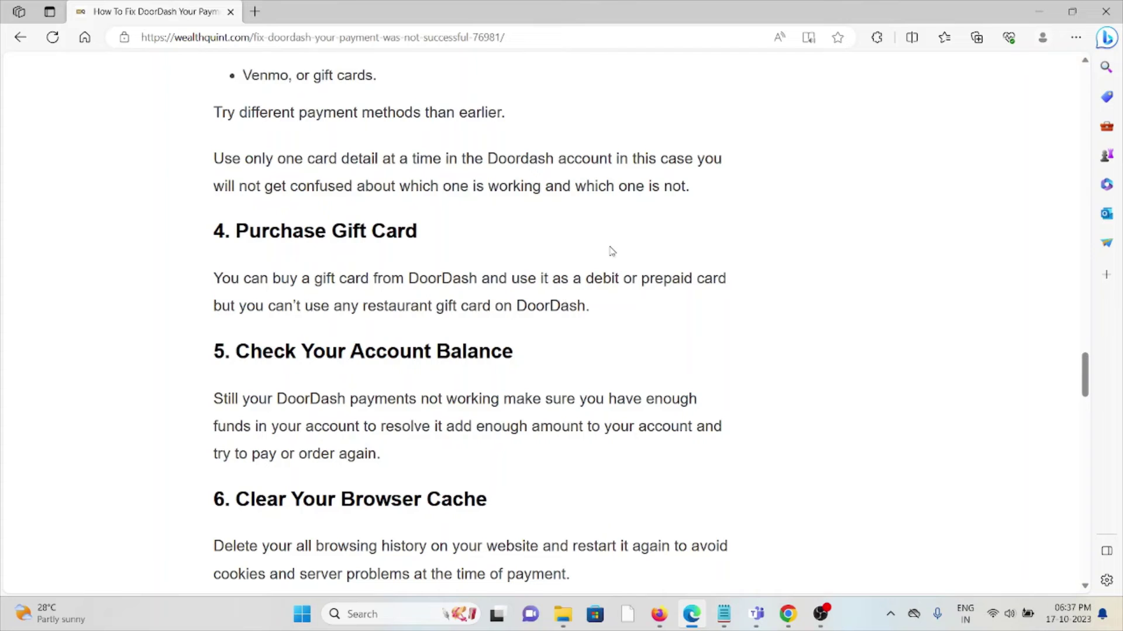
{"action": "scroll", "coordinate": [605, 247], "scroll_direction": "down", "scroll_amount": 2}
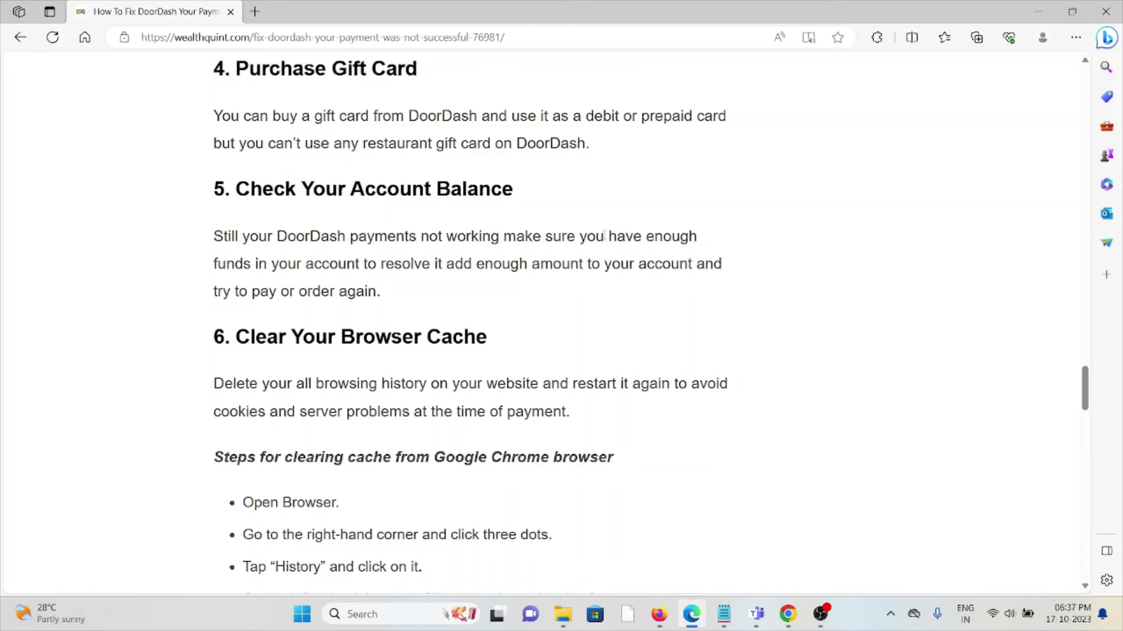
{"action": "scroll", "coordinate": [631, 315], "scroll_direction": "down", "scroll_amount": 1}
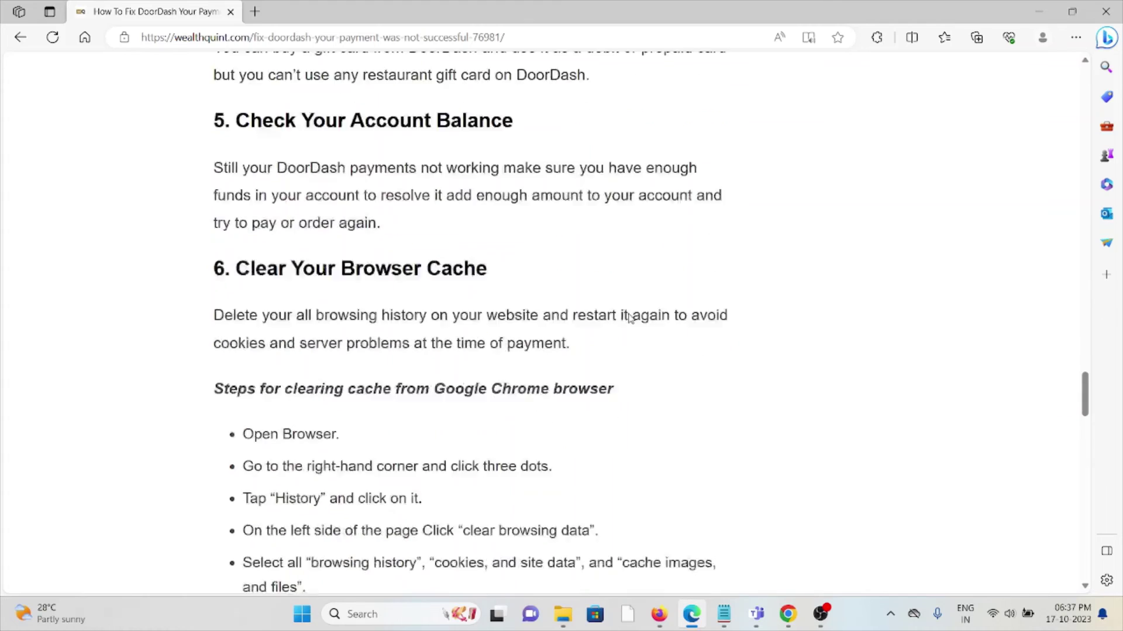
{"action": "scroll", "coordinate": [642, 342], "scroll_direction": "down", "scroll_amount": 2}
{"action": "scroll", "coordinate": [641, 341], "scroll_direction": "down", "scroll_amount": 3}
{"action": "scroll", "coordinate": [638, 346], "scroll_direction": "down", "scroll_amount": 1}
{"action": "scroll", "coordinate": [639, 346], "scroll_direction": "down", "scroll_amount": 3}
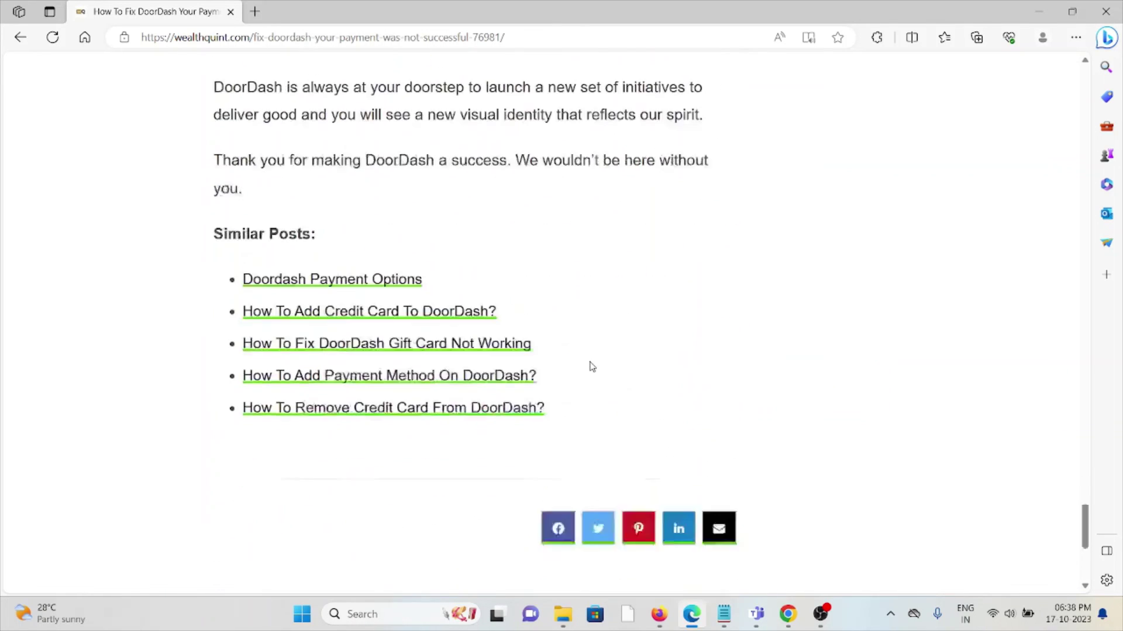
{"action": "scroll", "coordinate": [591, 366], "scroll_direction": "up", "scroll_amount": 1}
{"action": "scroll", "coordinate": [592, 366], "scroll_direction": "up", "scroll_amount": 6}
{"action": "left_click_drag", "start_coordinate": [1085, 478], "coordinate": [1046, 116]}
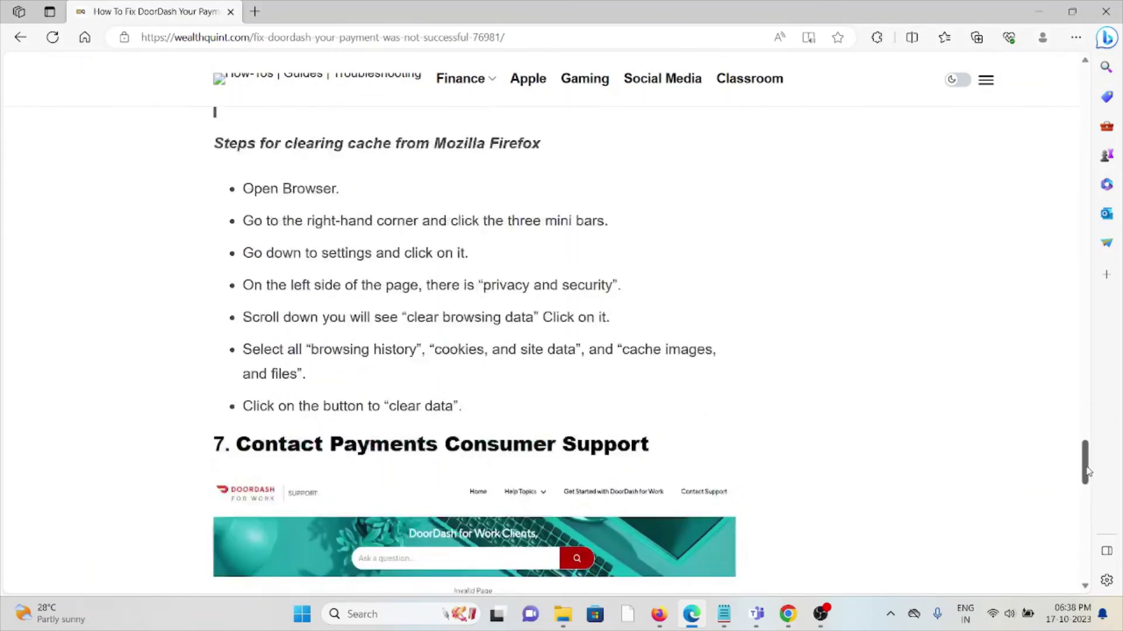
{"action": "scroll", "coordinate": [1044, 109], "scroll_direction": "up", "scroll_amount": 2}
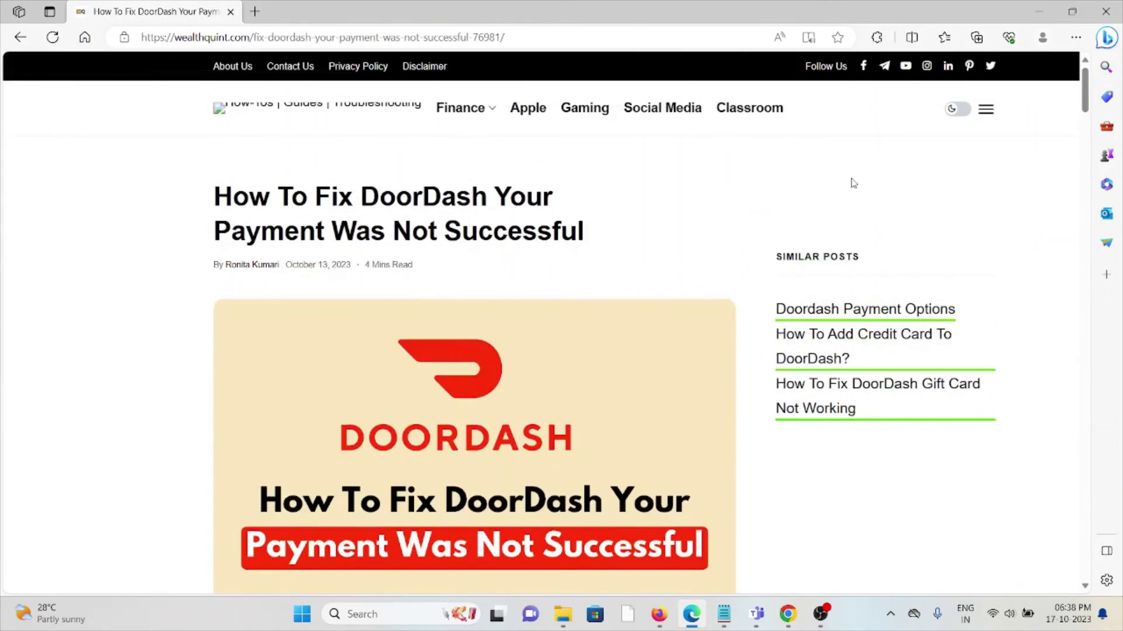